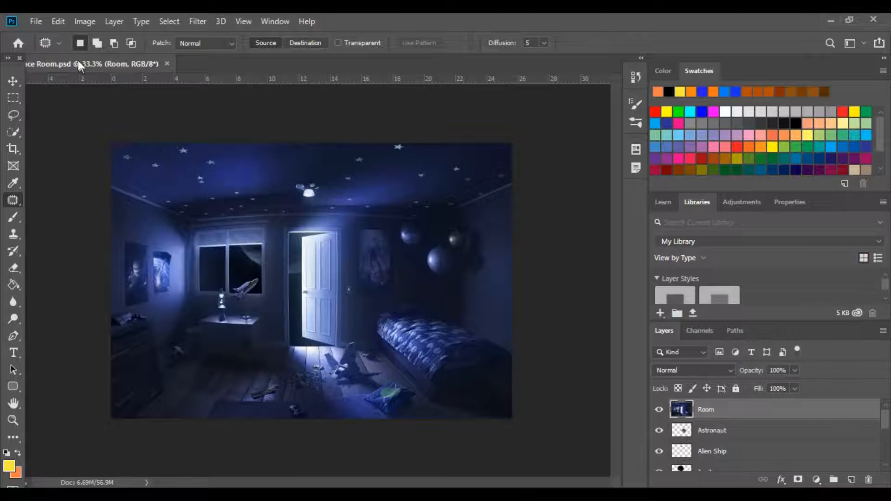
pyautogui.click(37, 22)
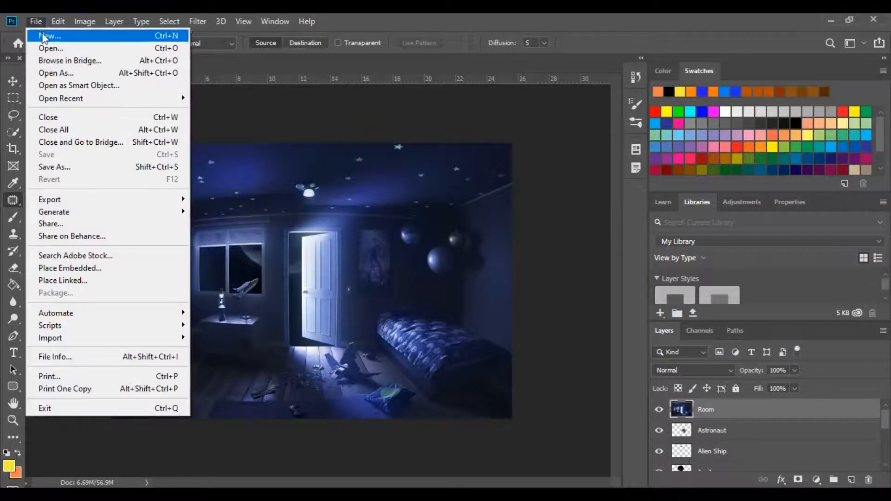
pyautogui.click(68, 48)
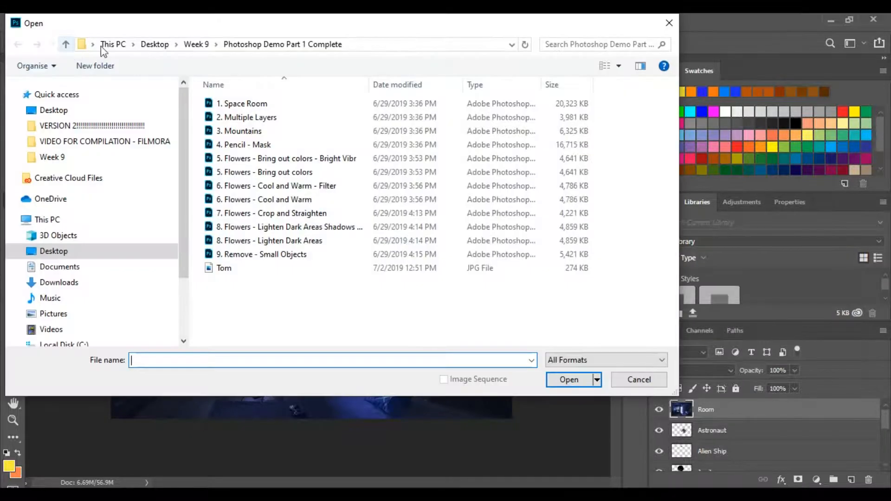
pyautogui.click(269, 108)
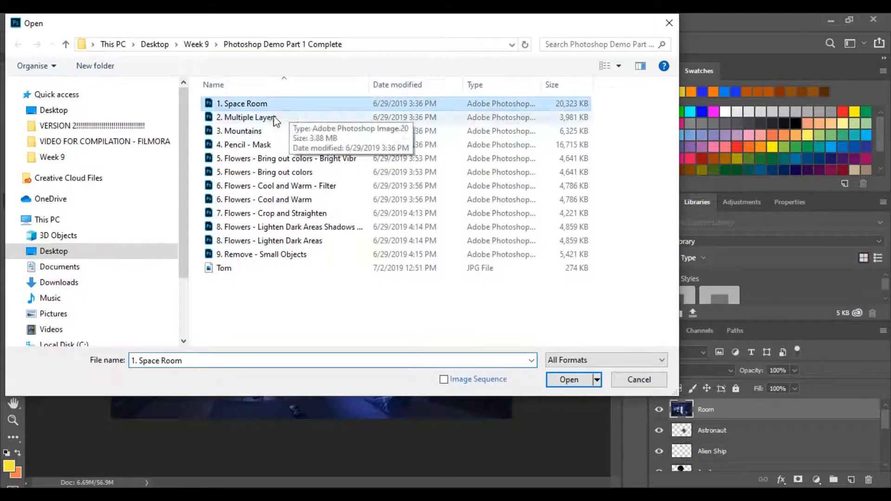
pyautogui.click(629, 384)
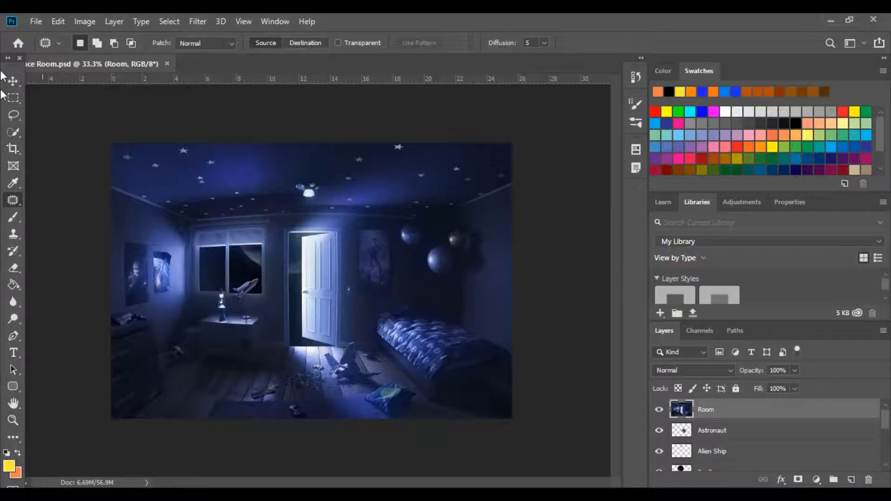
# Activate the Move tool and fit the whole room image to the document view
pyautogui.click(668, 73)
pyautogui.click(683, 73)
pyautogui.press('v')
pyautogui.hotkey('ctrl', '0')
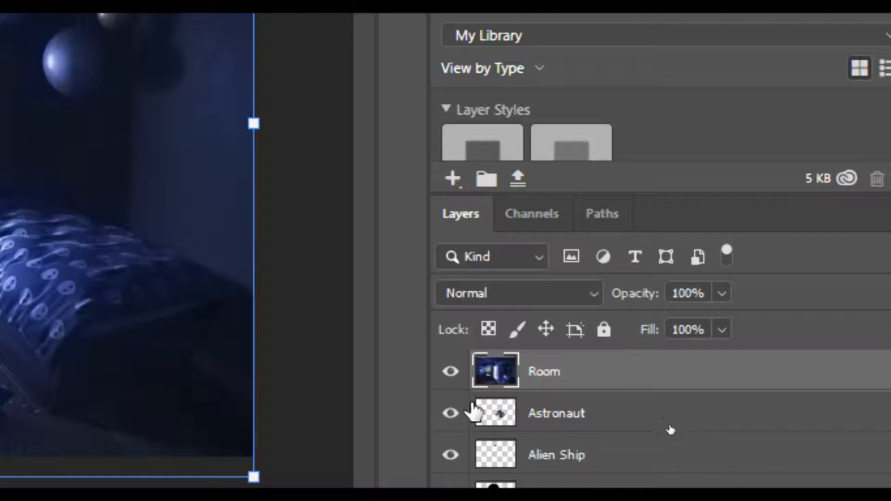
# Select the Room layer and hide it to reveal the space scene beneath
pyautogui.click(598, 424)
pyautogui.click(609, 462)
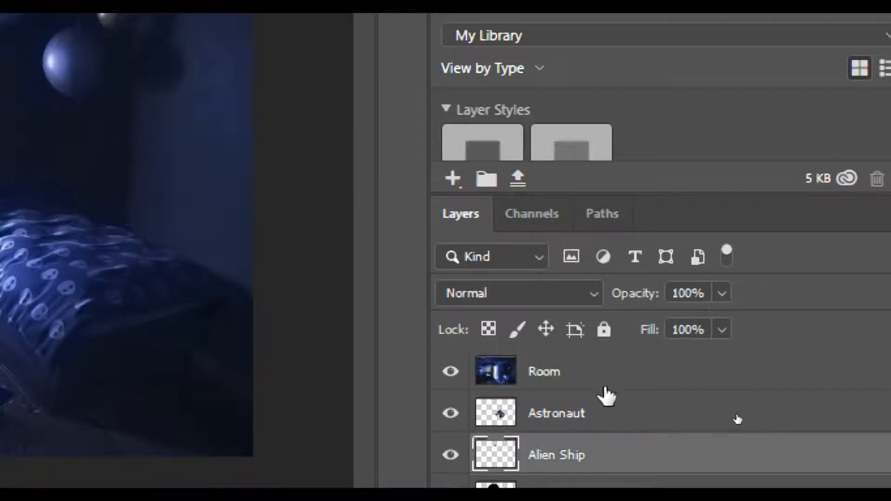
pyautogui.click(574, 374)
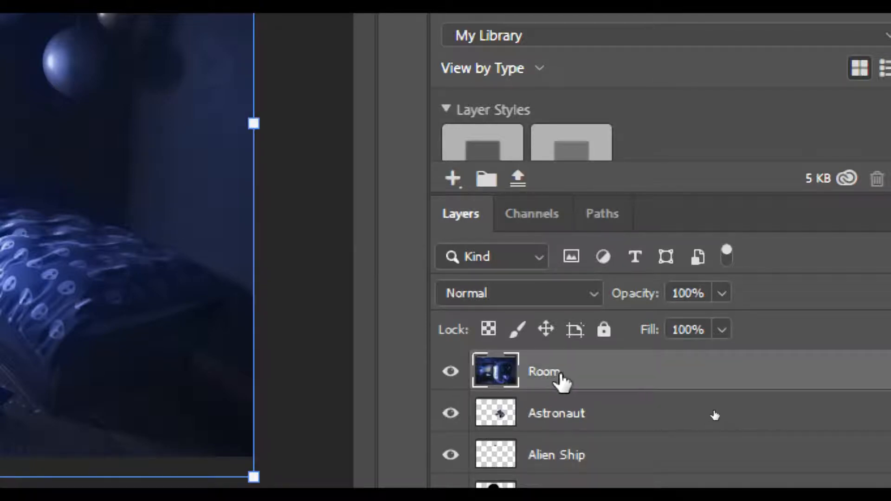
pyautogui.click(450, 373)
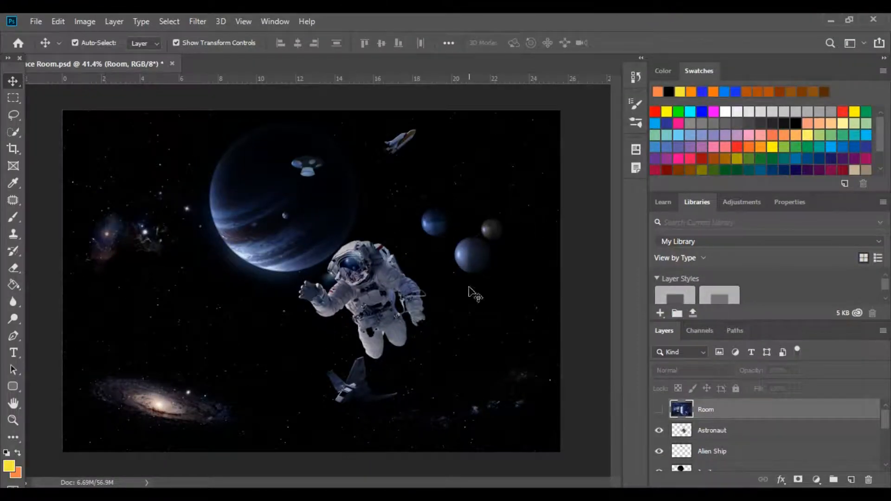
# Toggle the visibility of the Astronaut, Alien Ship, Jupiter and Room layers to examine their contents, leaving only Room hidden
pyautogui.click(659, 431)
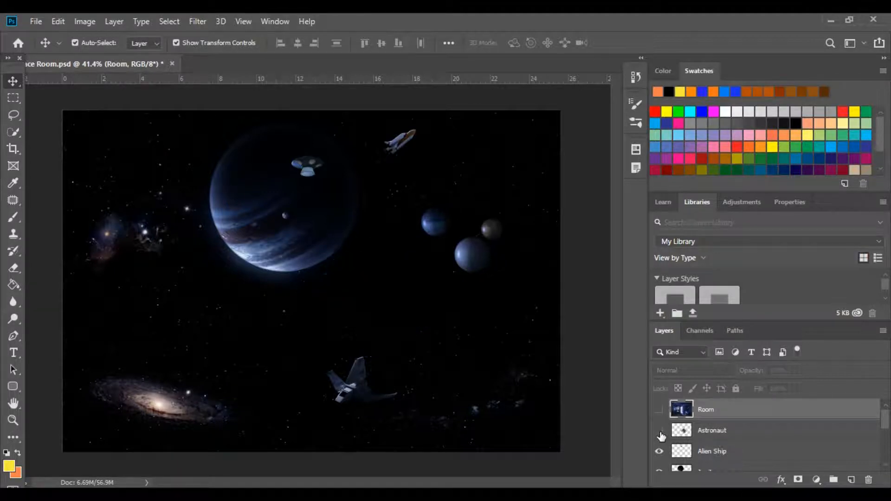
pyautogui.click(659, 451)
pyautogui.click(659, 469)
pyautogui.click(659, 451)
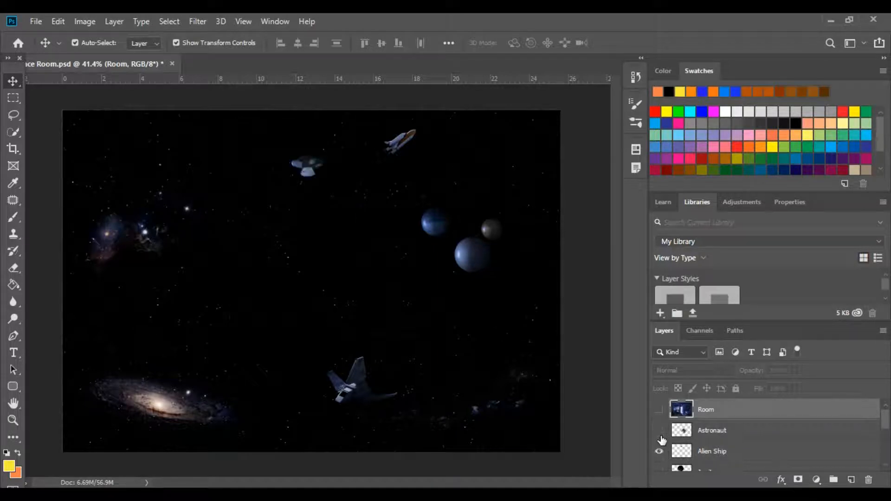
pyautogui.click(659, 430)
pyautogui.click(659, 468)
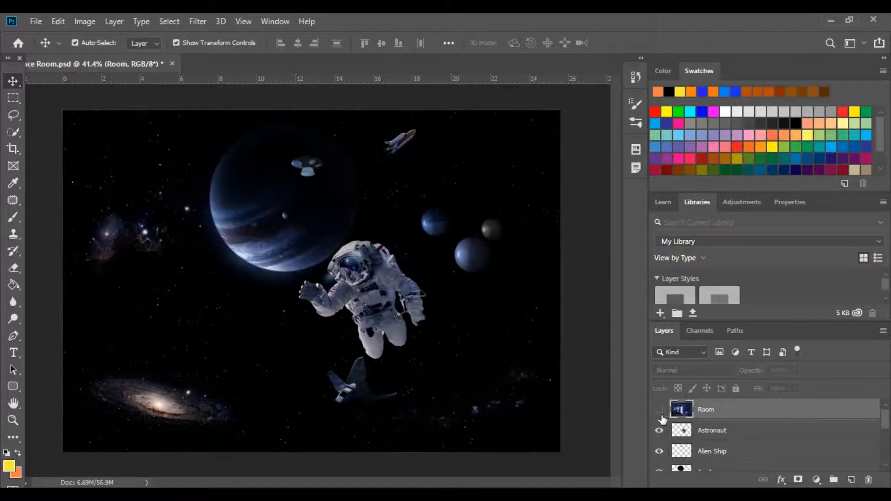
pyautogui.click(659, 409)
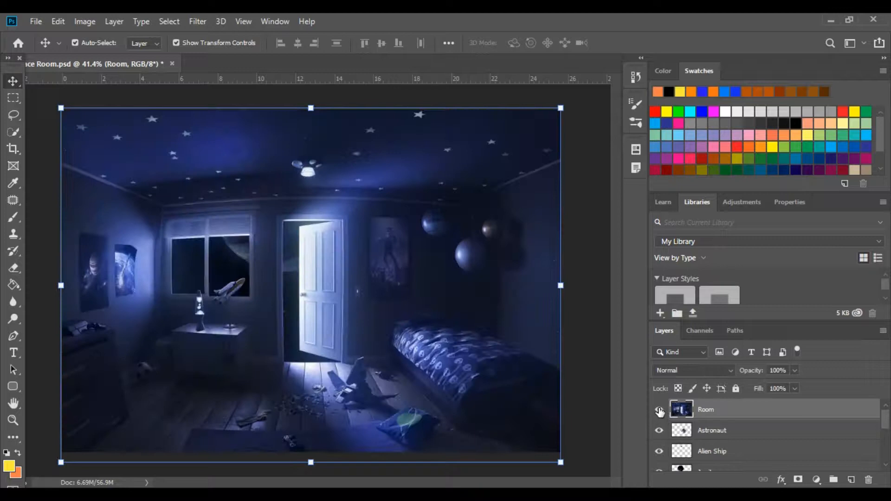
pyautogui.click(659, 410)
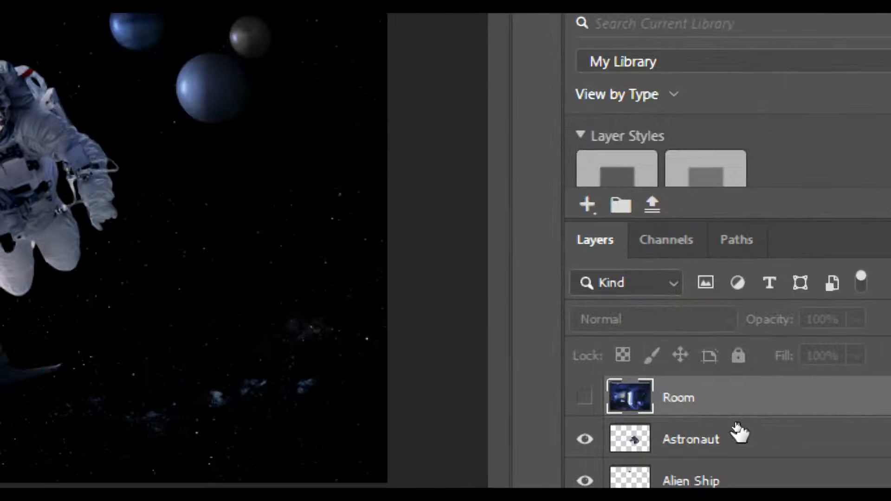
# Select the Astronaut layer and move the astronaut left, to just above the galaxy
pyautogui.click(743, 441)
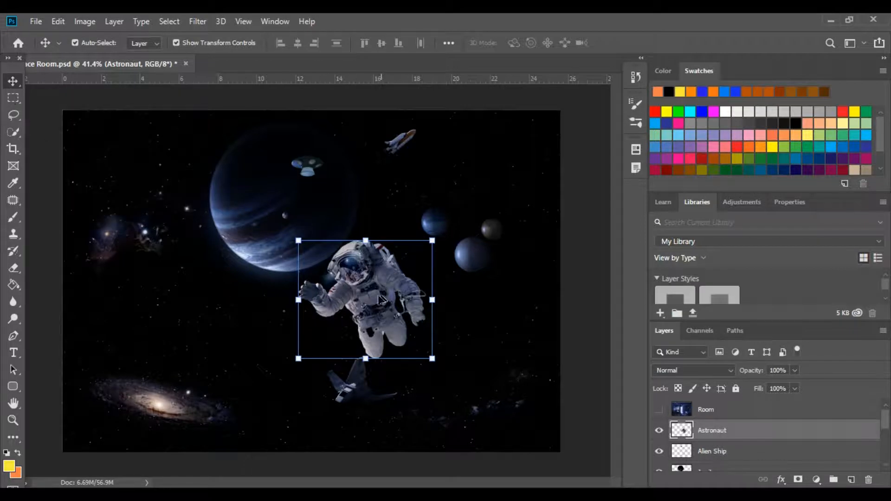
pyautogui.moveTo(379, 307); pyautogui.dragTo(222, 316)
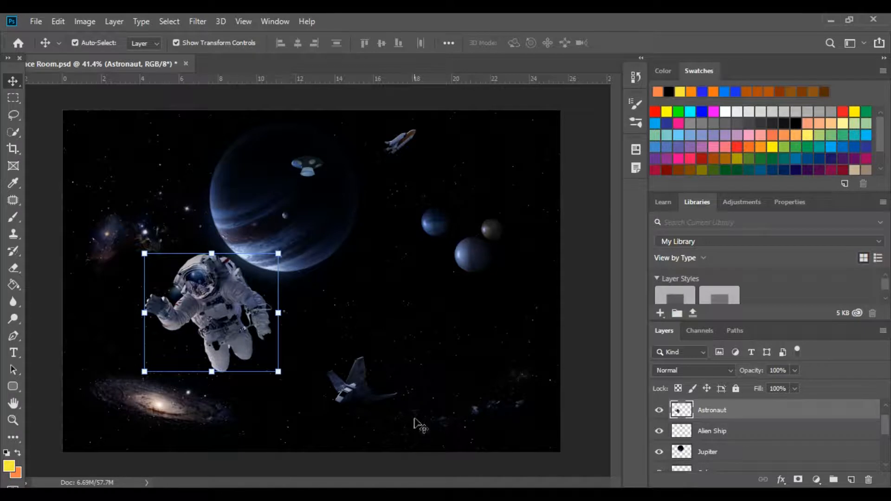
# Try the Galaxy layer at 80% opacity and restore it to 100%
pyautogui.scroll(-1, 743, 438)
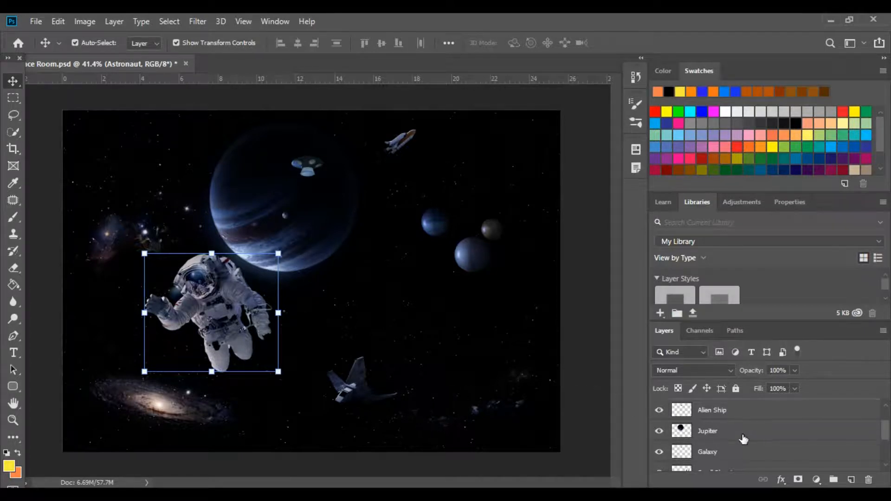
pyautogui.click(735, 453)
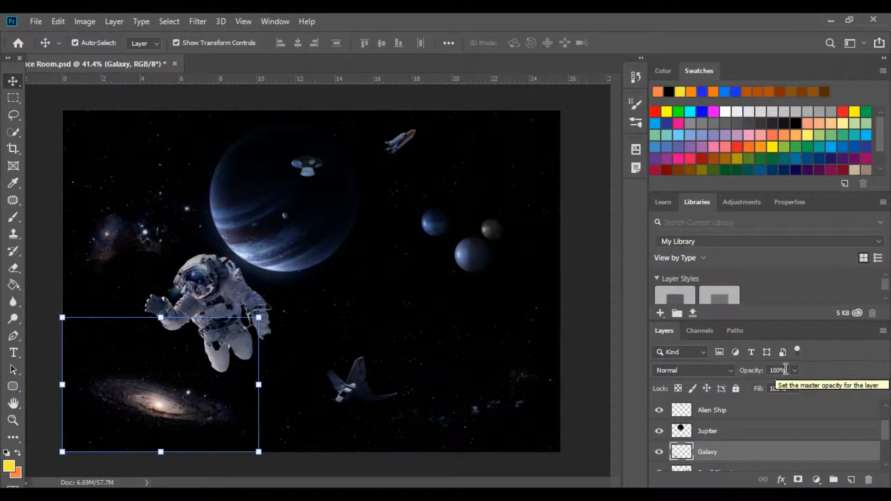
pyautogui.click(793, 370)
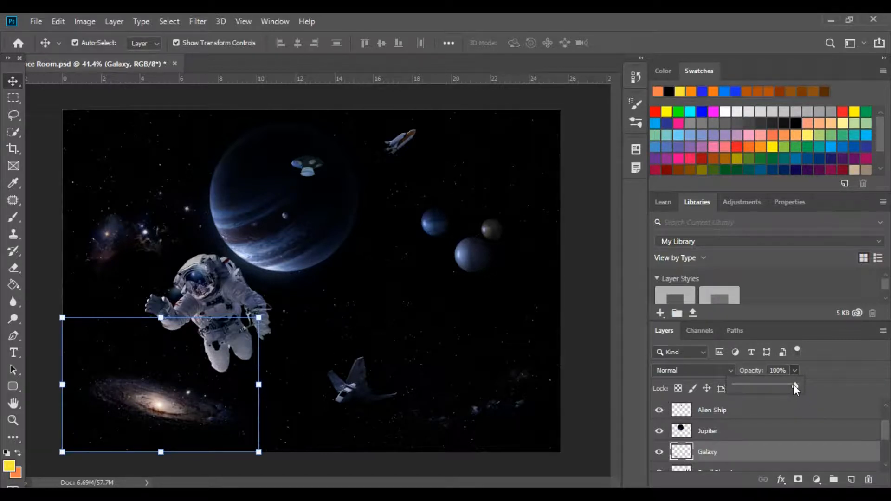
pyautogui.moveTo(793, 385)
pyautogui.mouseDown()
pyautogui.moveTo(741, 389)
pyautogui.moveTo(784, 385)
pyautogui.mouseUp()
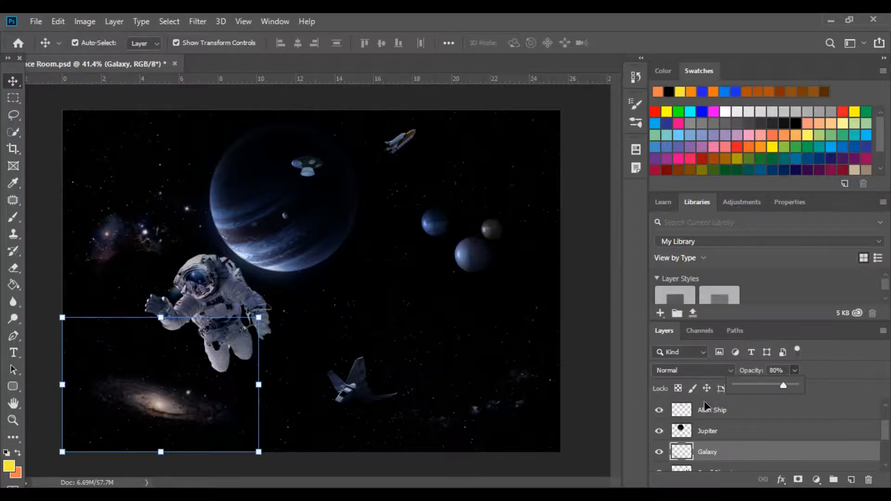
pyautogui.moveTo(783, 386); pyautogui.dragTo(798, 385)
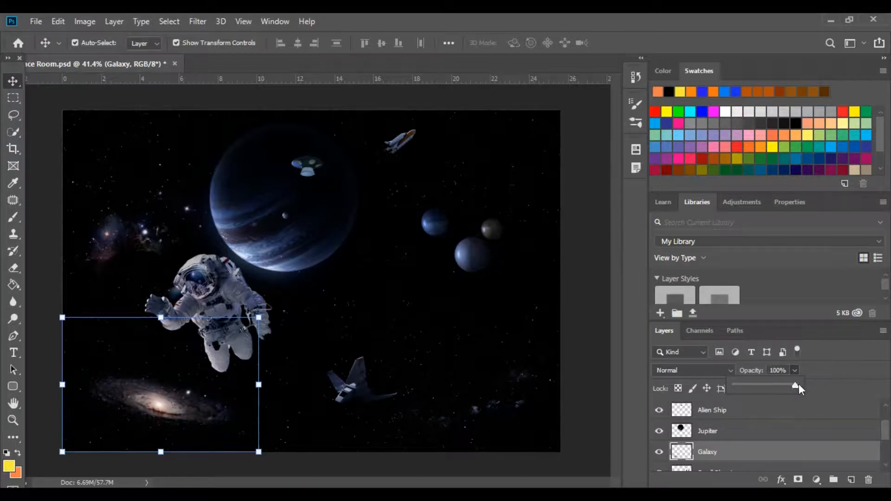
pyautogui.click(825, 372)
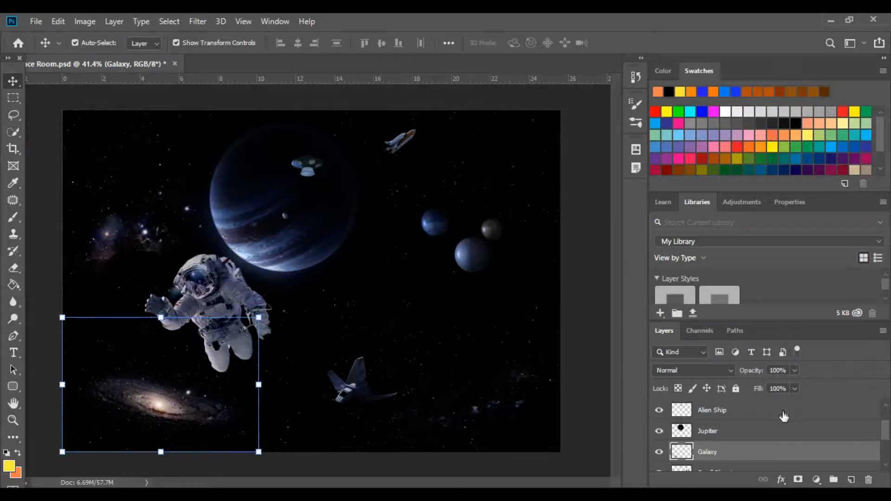
# Recolor the Jupiter layer purple with Hue/Saturation, setting the hue to +41 and raising the saturation
pyautogui.click(722, 433)
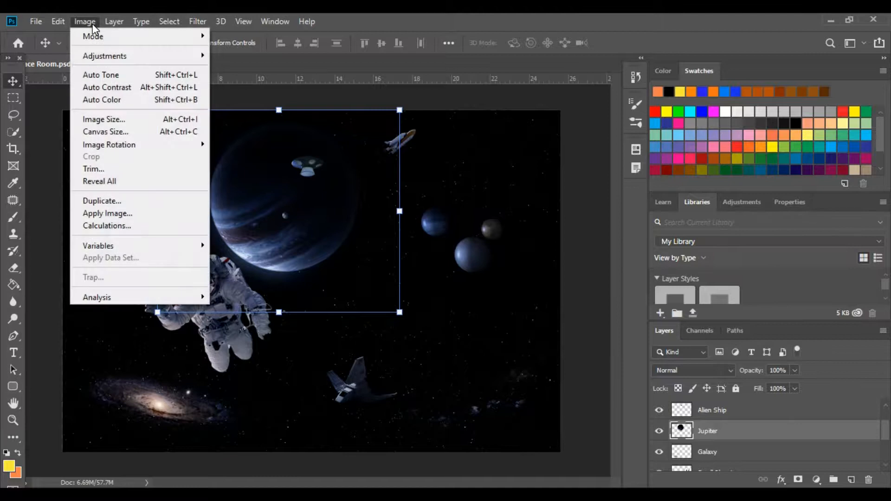
pyautogui.moveTo(136, 61)
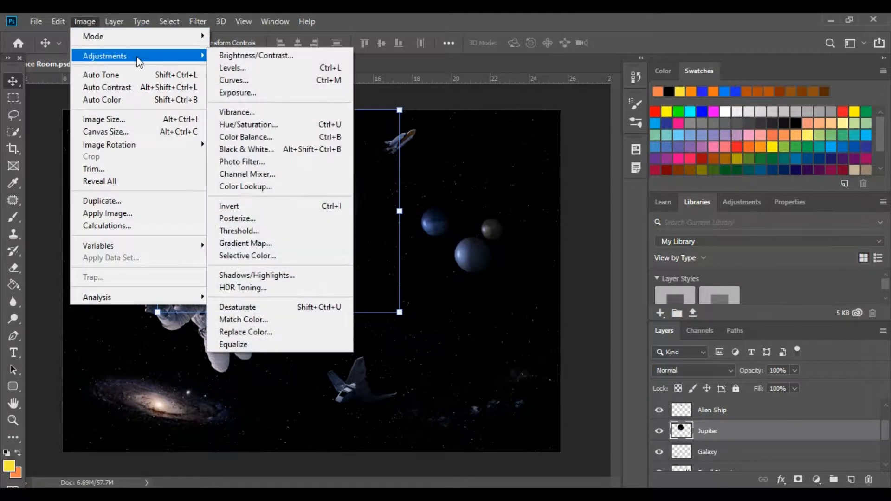
pyautogui.click(299, 124)
pyautogui.moveTo(535, 231); pyautogui.dragTo(561, 232)
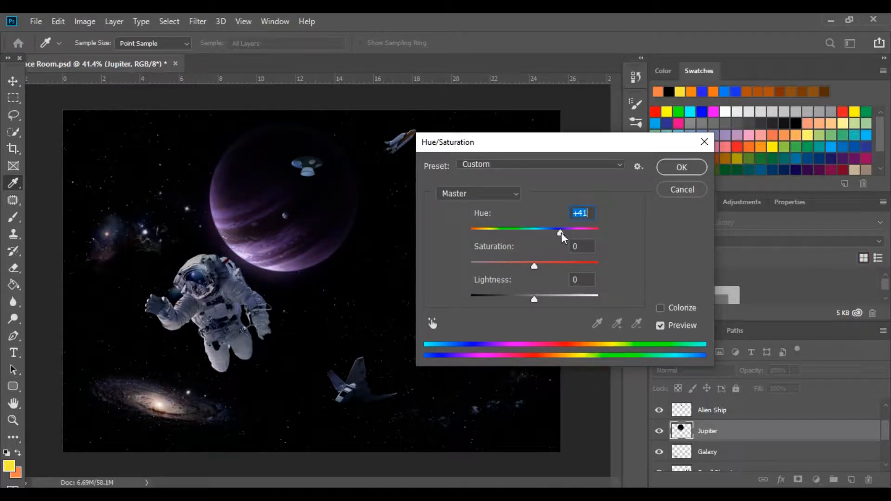
pyautogui.moveTo(533, 266); pyautogui.dragTo(560, 275)
pyautogui.click(680, 167)
pyautogui.press('v')
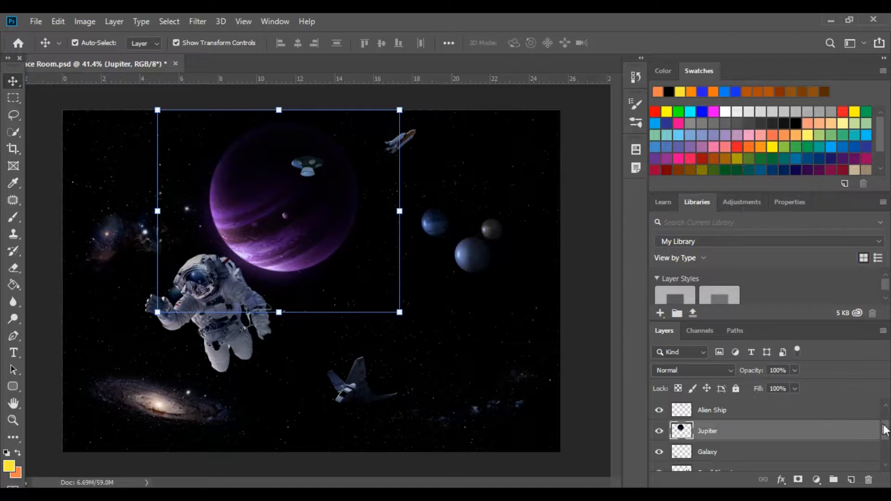
# Select the Room layer and make it visible again
pyautogui.scroll(2, 886, 439)
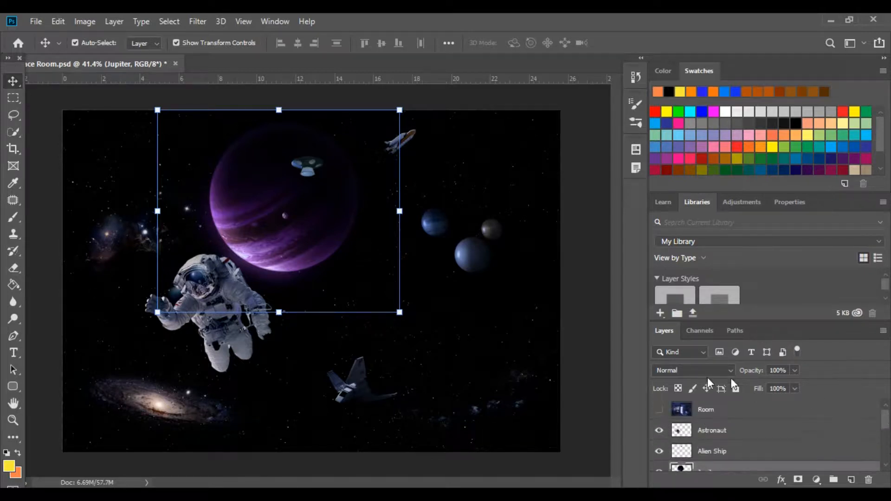
pyautogui.click(687, 412)
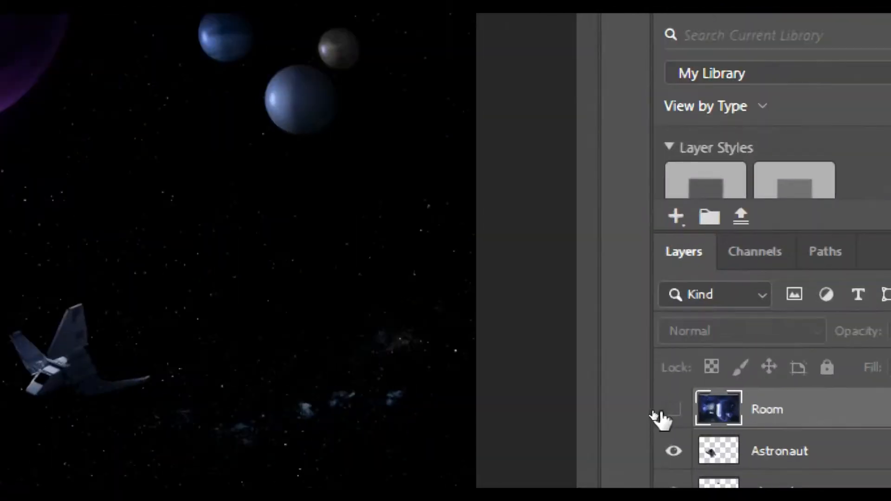
pyautogui.click(672, 411)
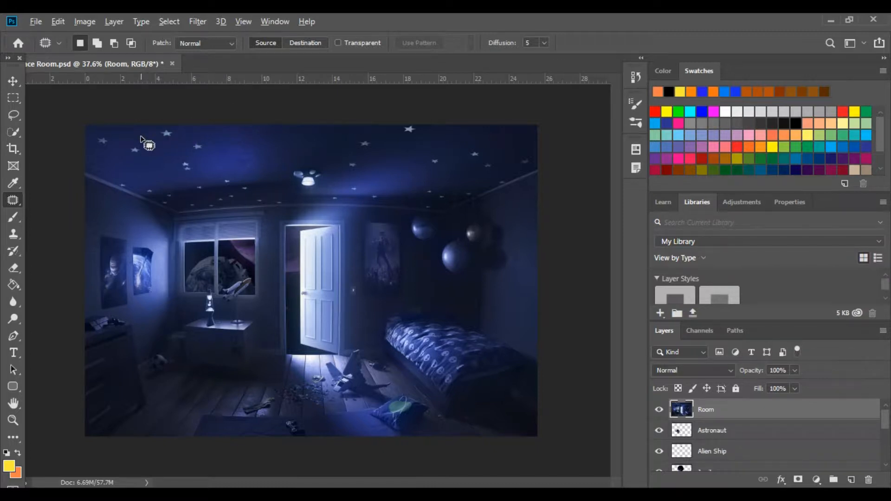
# Switch from the Patch Tool to the Spot Healing Brush Tool for retouching the stars in the ceiling's left corner
pyautogui.scroll(1, 141, 137)
pyautogui.scroll(5, 141, 138)
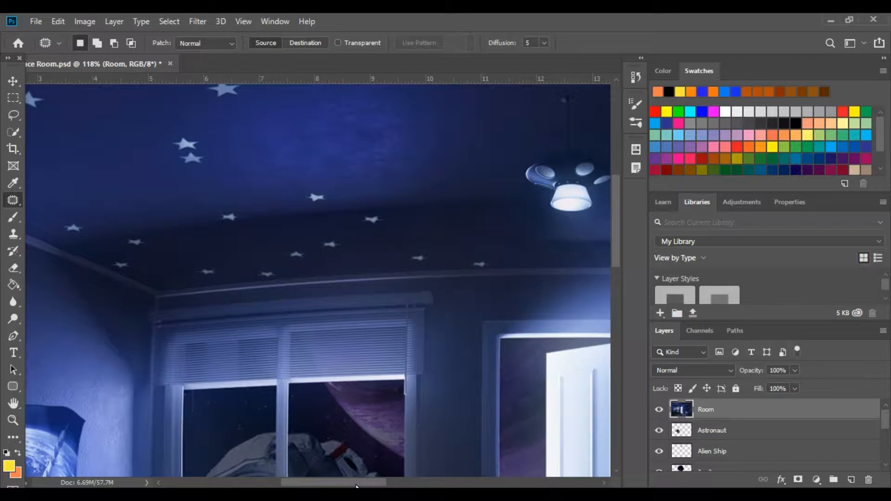
pyautogui.moveTo(357, 486); pyautogui.dragTo(347, 485)
pyautogui.scroll(2, 277, 326)
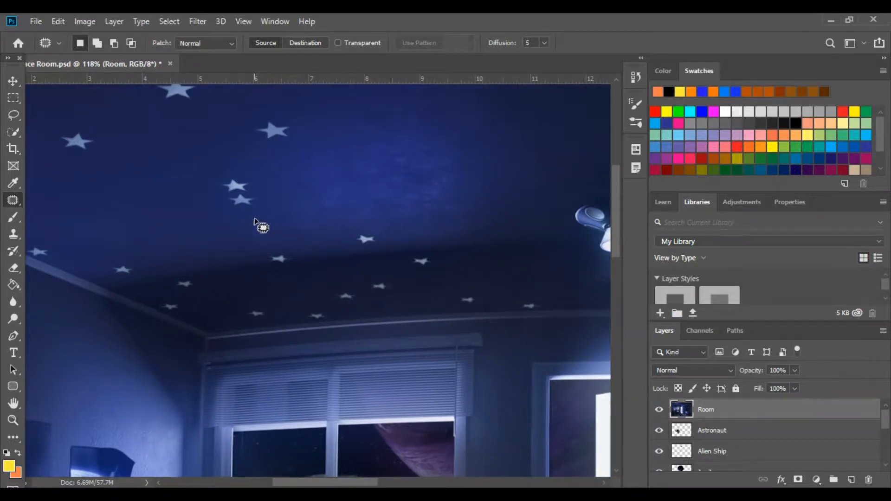
pyautogui.scroll(2, 293, 215)
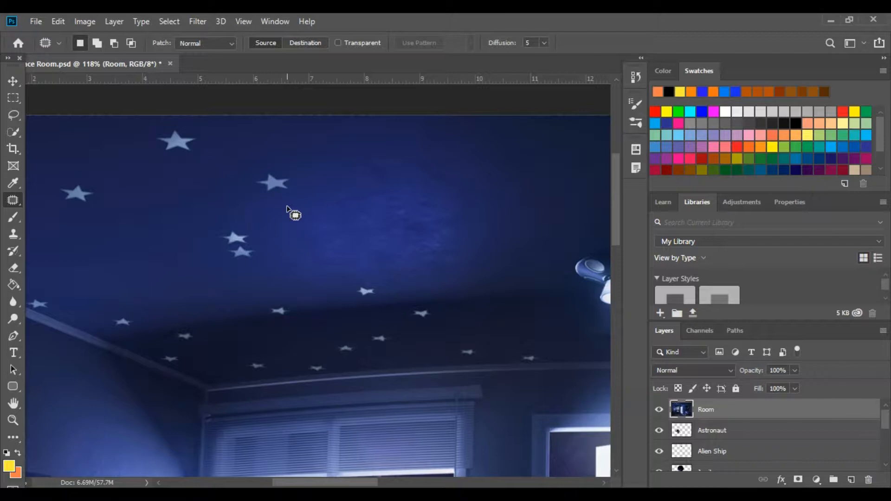
pyautogui.moveTo(342, 482); pyautogui.dragTo(308, 484)
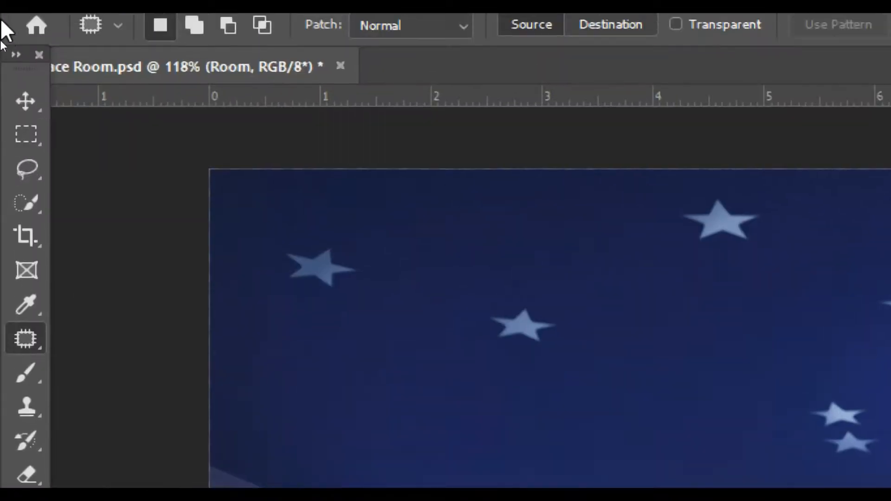
pyautogui.click(21, 338)
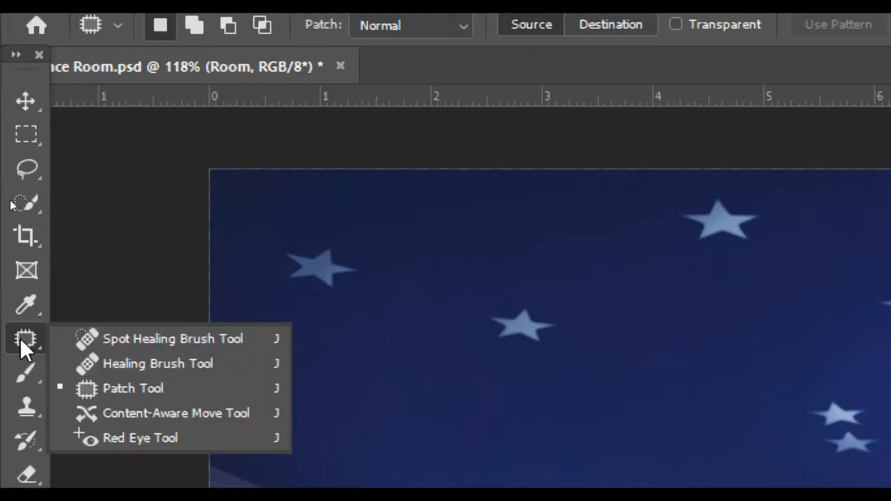
pyautogui.click(208, 344)
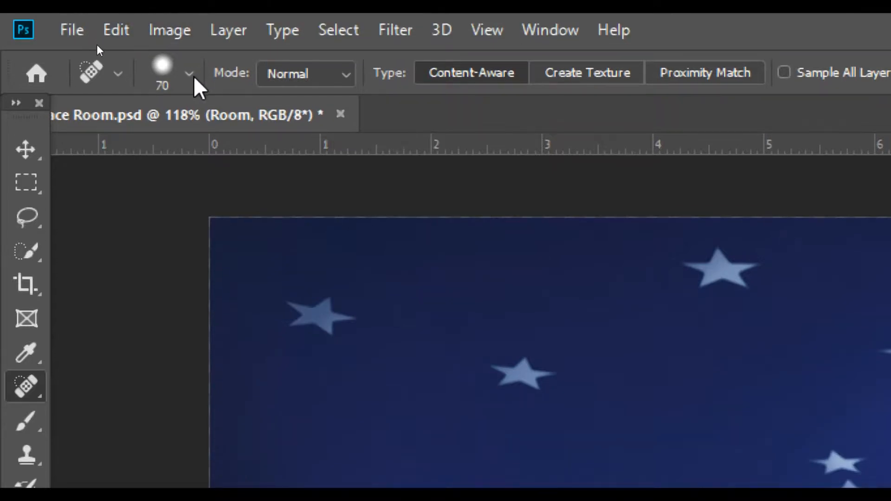
# Set the Spot Healing Brush size to 100 px and keep its hardness at 50%
pyautogui.click(189, 74)
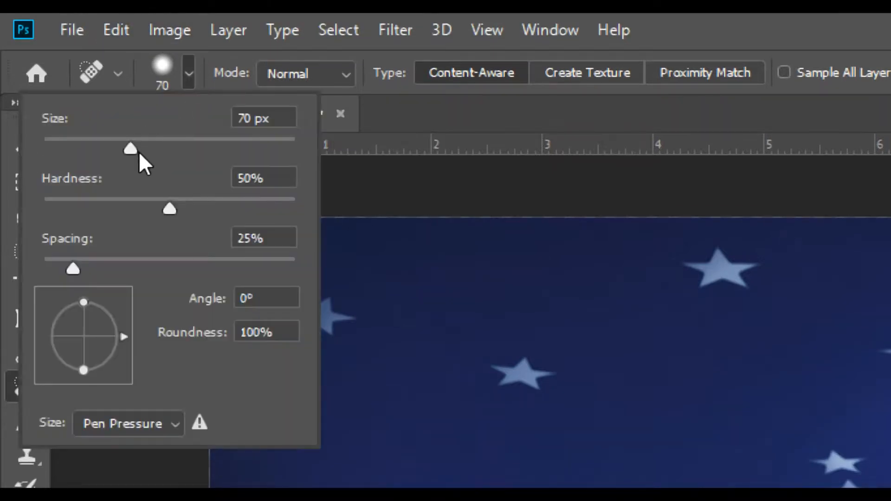
pyautogui.moveTo(130, 156)
pyautogui.mouseDown()
pyautogui.moveTo(106, 155)
pyautogui.moveTo(170, 157)
pyautogui.mouseUp()
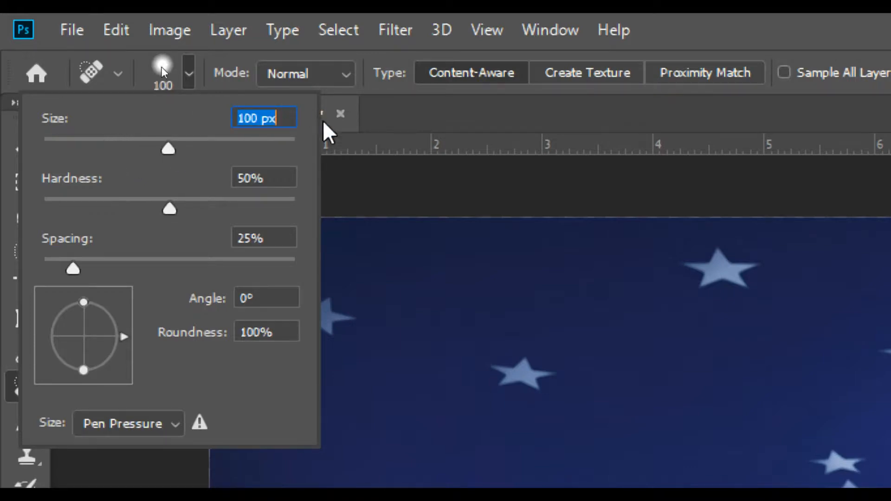
pyautogui.click(173, 208)
pyautogui.moveTo(173, 208)
pyautogui.mouseDown()
pyautogui.moveTo(109, 213)
pyautogui.moveTo(220, 207)
pyautogui.moveTo(170, 207)
pyautogui.mouseUp()
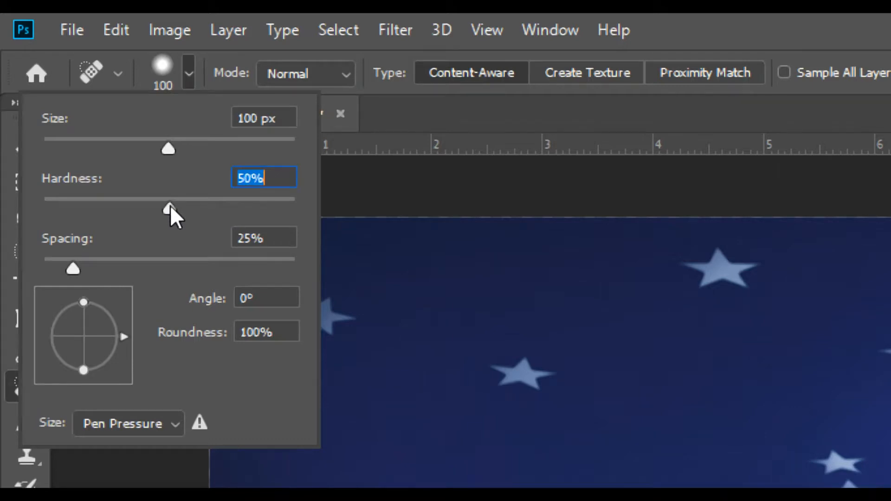
pyautogui.press('Return')
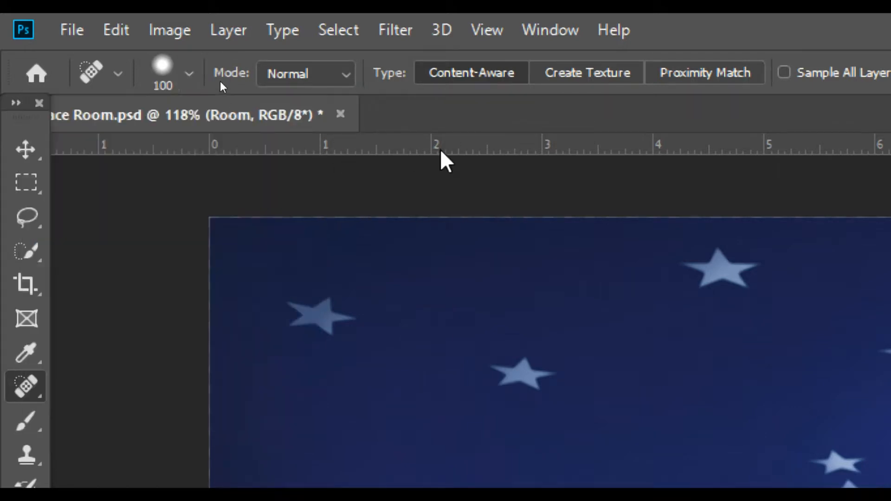
# Heal away the large stars on the left part of the ceiling, including the close pair
pyautogui.click(317, 312)
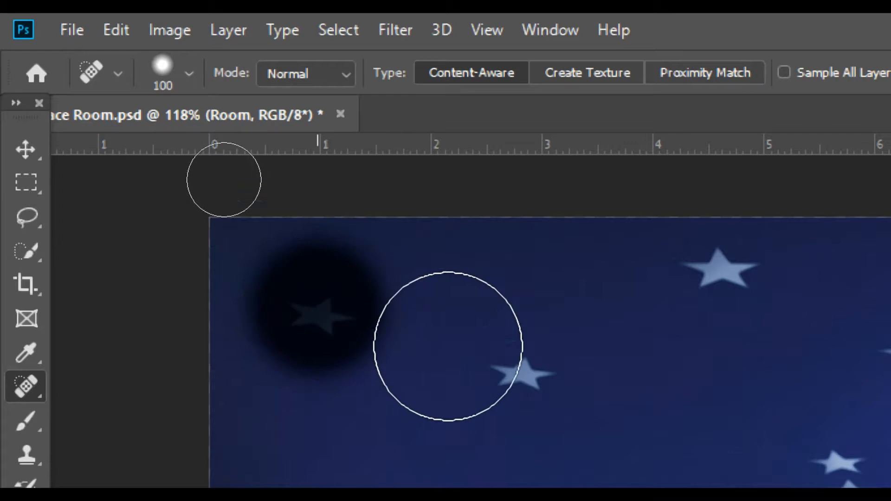
pyautogui.click(506, 385)
pyautogui.click(716, 294)
pyautogui.click(881, 350)
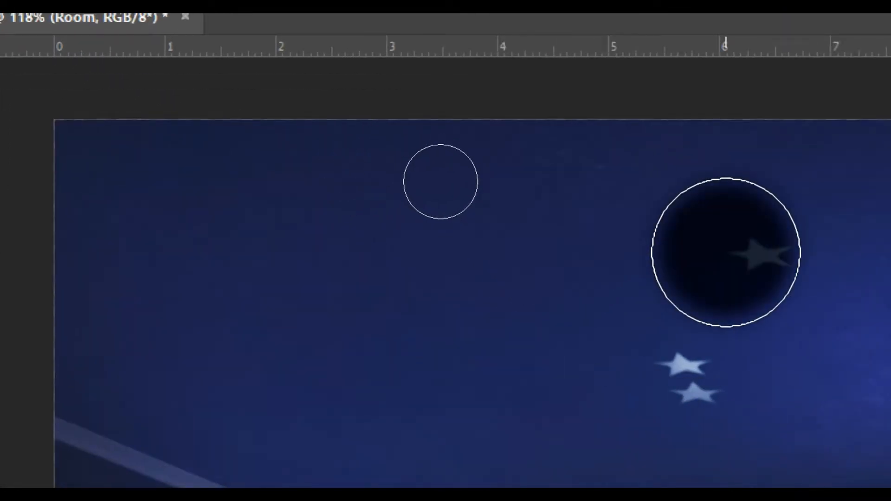
pyautogui.click(712, 373)
pyautogui.click(801, 255)
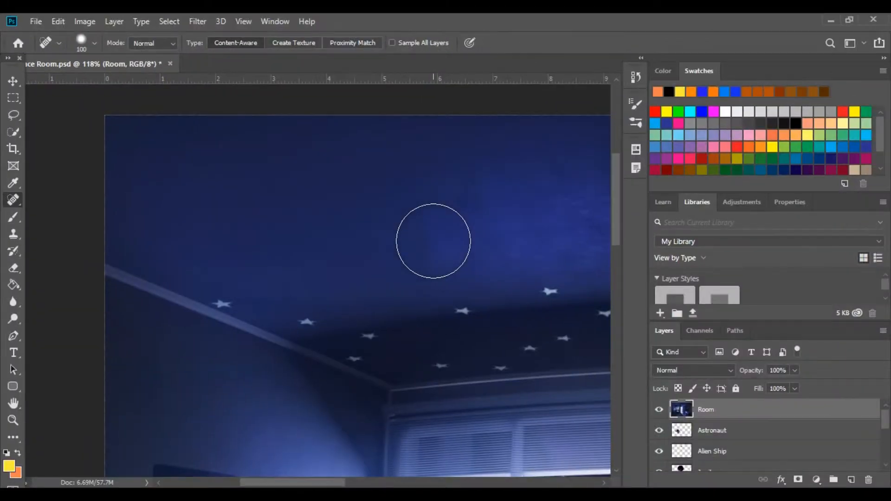
# Show the document history, delete all Spot Healing Brush states from it, and collapse the history again
pyautogui.moveTo(322, 478); pyautogui.dragTo(365, 474)
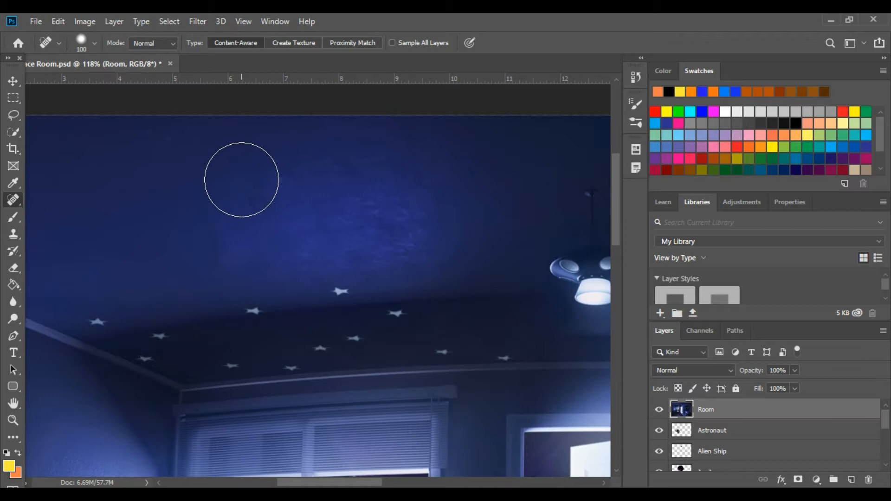
pyautogui.click(265, 21)
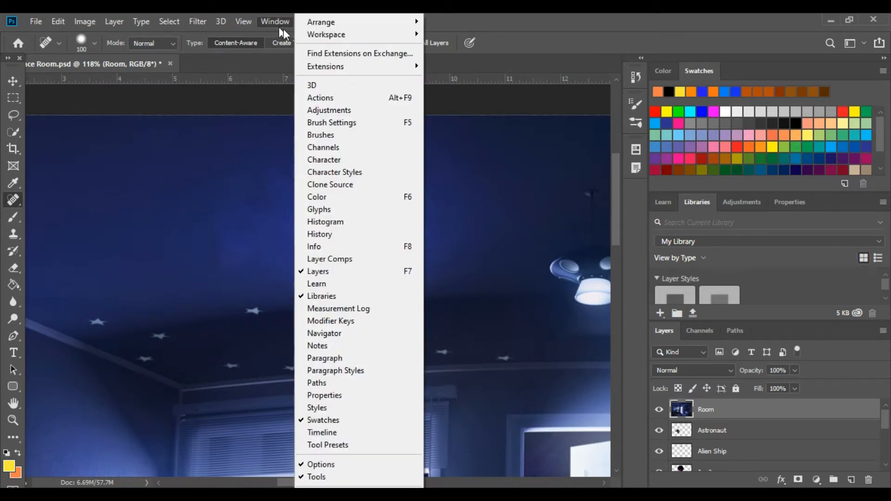
pyautogui.click(390, 241)
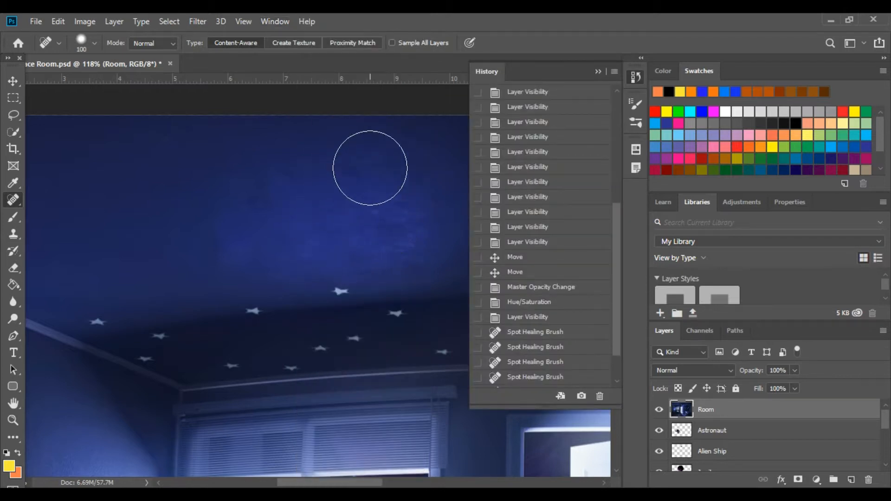
pyautogui.moveTo(617, 257)
pyautogui.mouseDown()
pyautogui.moveTo(611, 150)
pyautogui.moveTo(616, 283)
pyautogui.mouseUp()
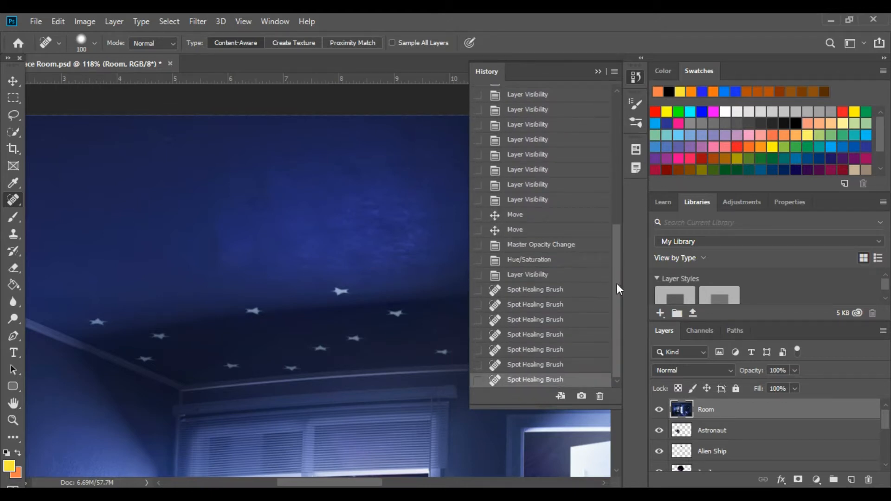
pyautogui.click(577, 294)
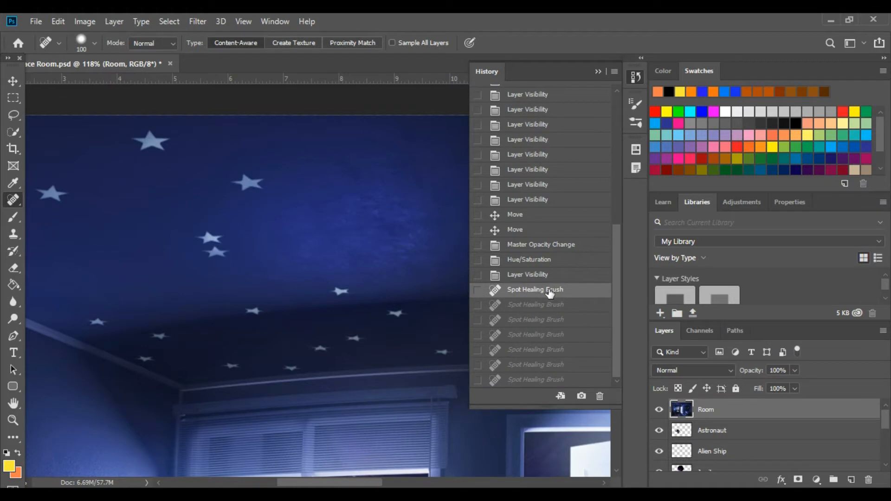
pyautogui.click(477, 290)
pyautogui.click(599, 397)
pyautogui.click(390, 208)
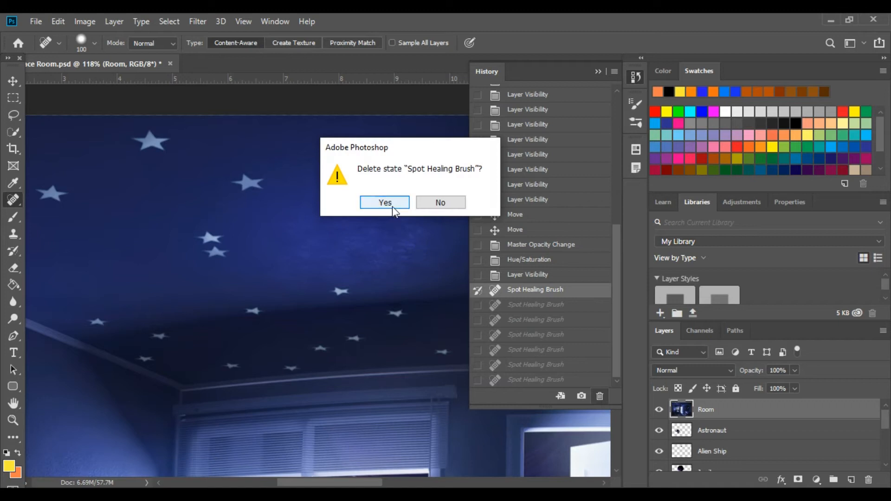
pyautogui.click(596, 73)
pyautogui.moveTo(374, 486)
pyautogui.mouseDown()
pyautogui.moveTo(441, 486)
pyautogui.moveTo(343, 486)
pyautogui.mouseUp()
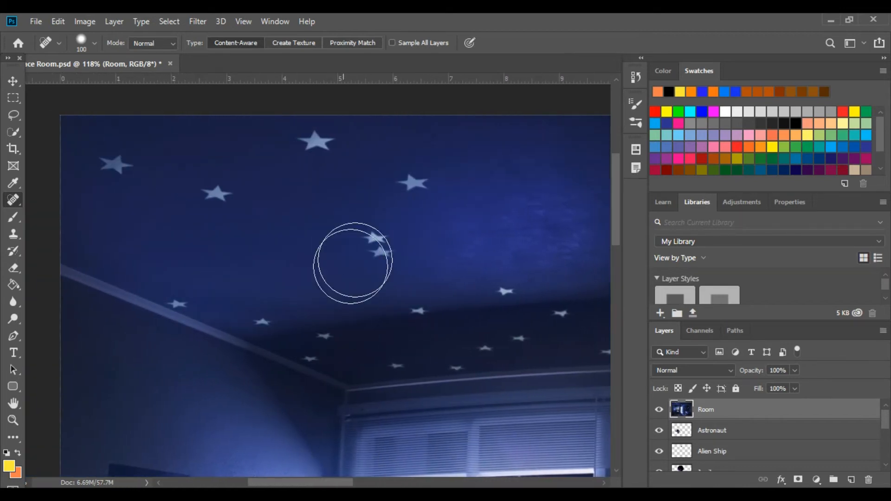